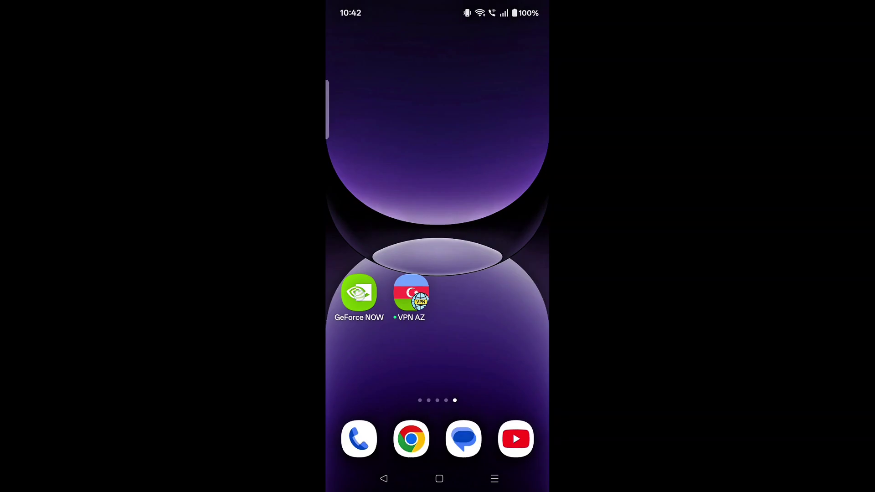
# Step: Launch GeForce NOW and accept its privacy notice
pyautogui.click(358, 292)
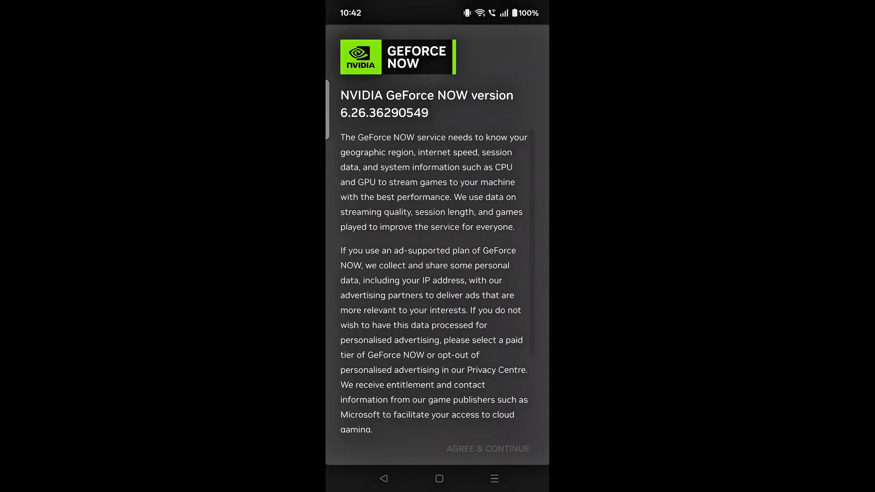
pyautogui.scroll(-5, 514, 299)
pyautogui.click(512, 445)
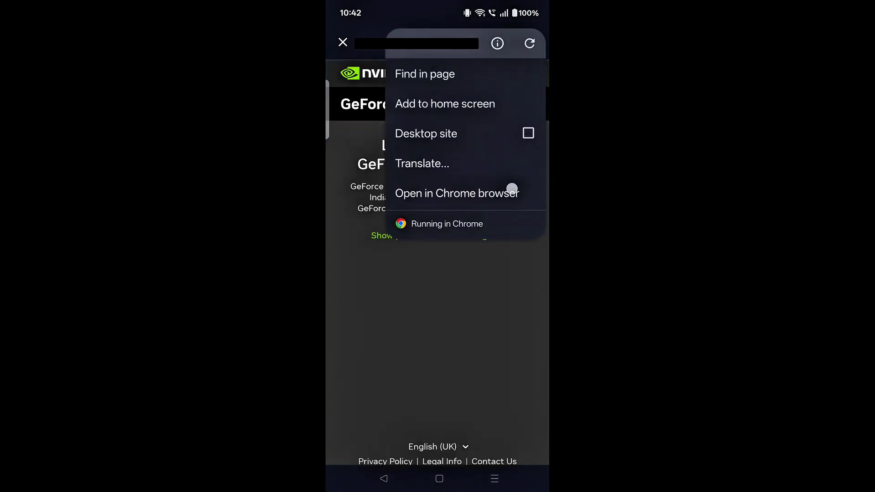
# Step: Move the login page into Chrome and pick GFN.AM from the other-region providers
pyautogui.click(512, 189)
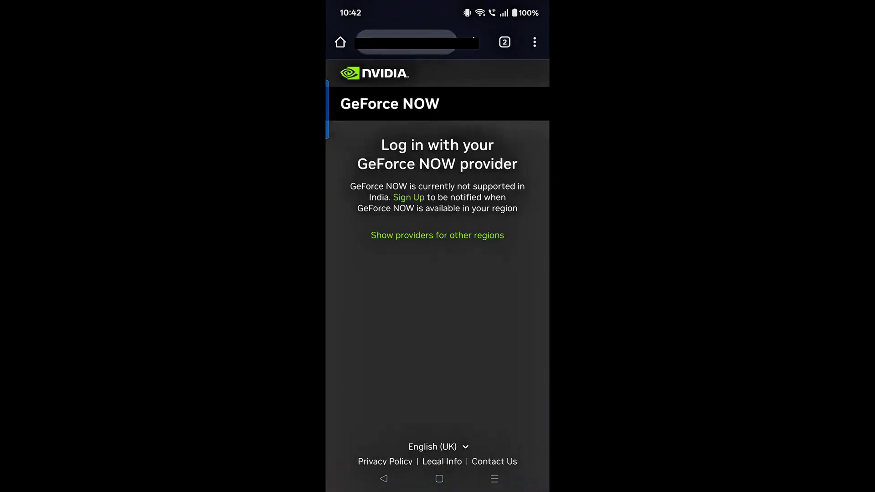
pyautogui.click(484, 234)
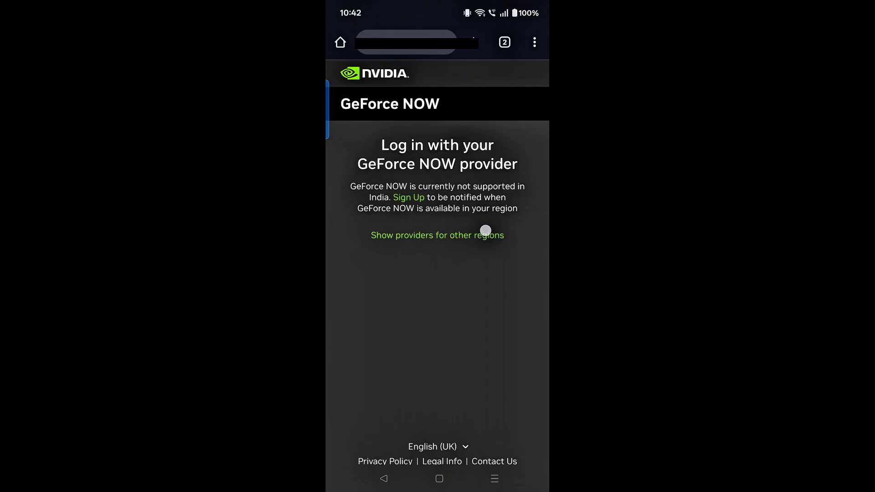
pyautogui.scroll(-2, 502, 299)
pyautogui.scroll(-5, 506, 363)
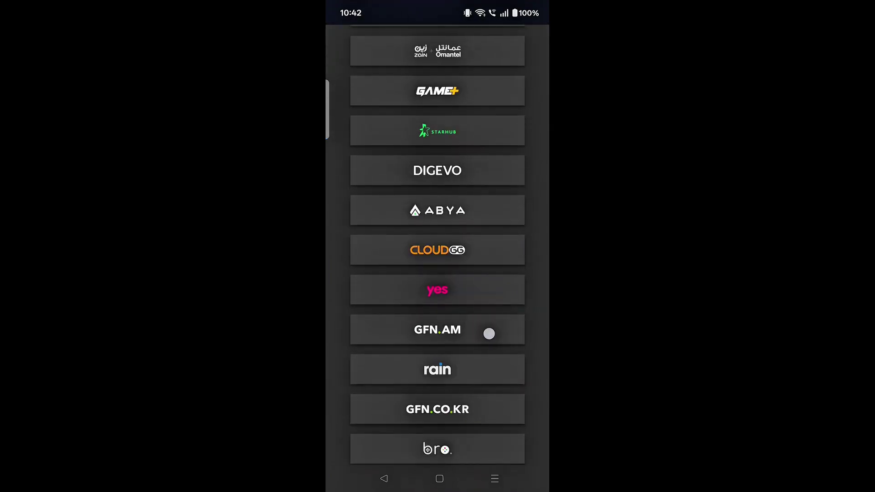
pyautogui.click(488, 329)
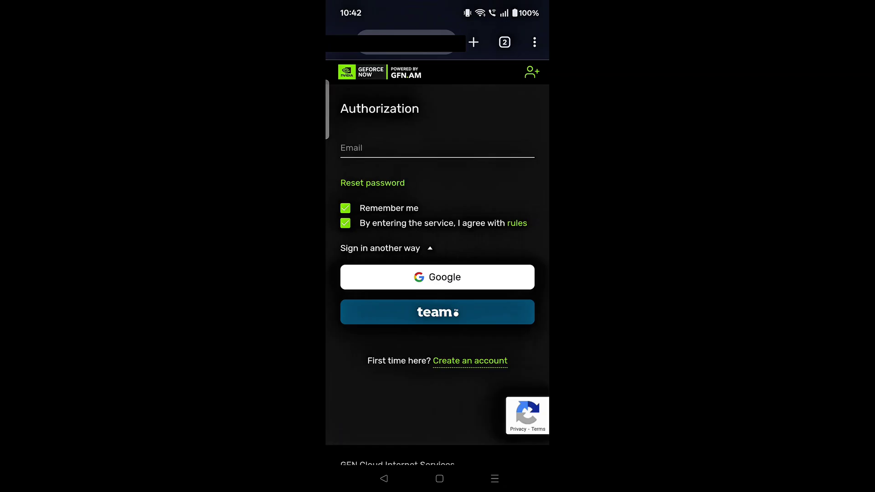
# Step: Start a GFN.AM account with an e-mail address, password and confirmation, accepting the terms
pyautogui.click(490, 363)
pyautogui.click(487, 242)
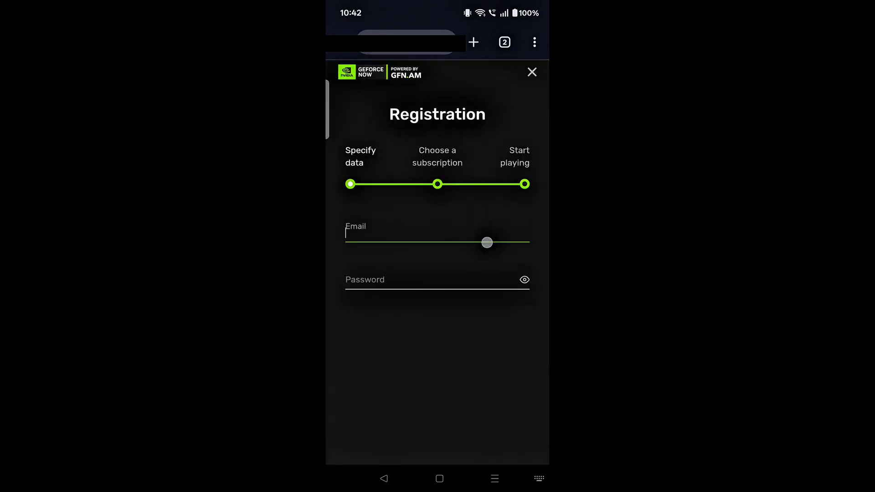
pyautogui.click(383, 478)
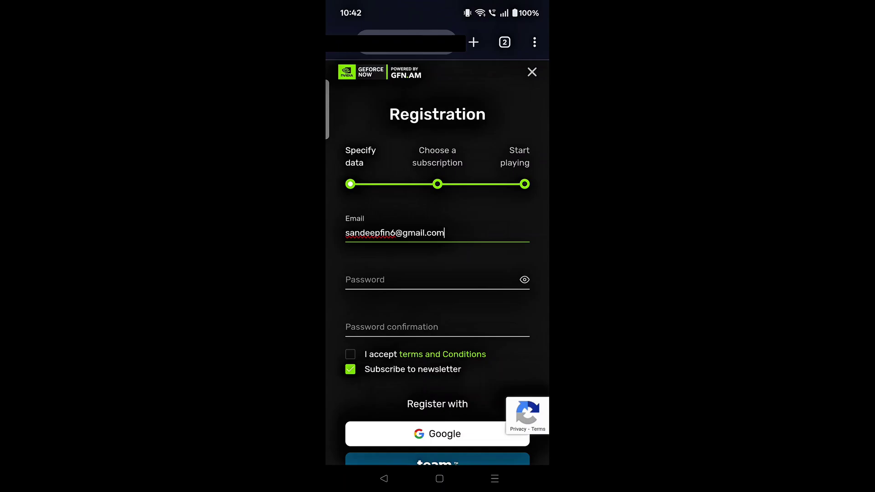
pyautogui.click(451, 327)
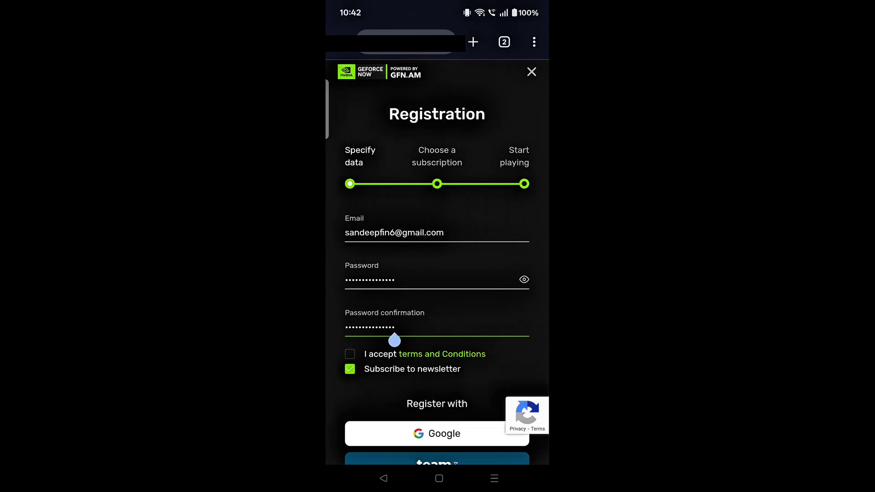
pyautogui.click(349, 354)
# Step: Submit the registration and open the 'Confirm email' message holding the verification code
pyautogui.scroll(-2, 507, 301)
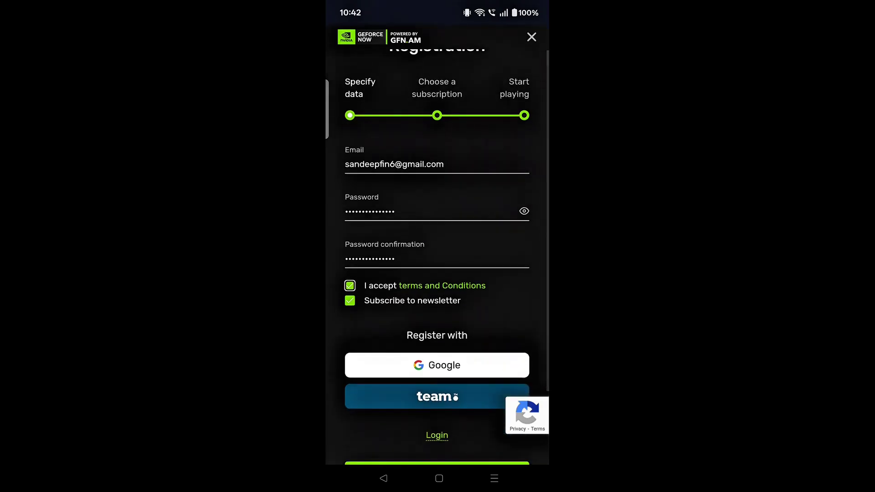
pyautogui.scroll(-2, 506, 260)
pyautogui.click(459, 385)
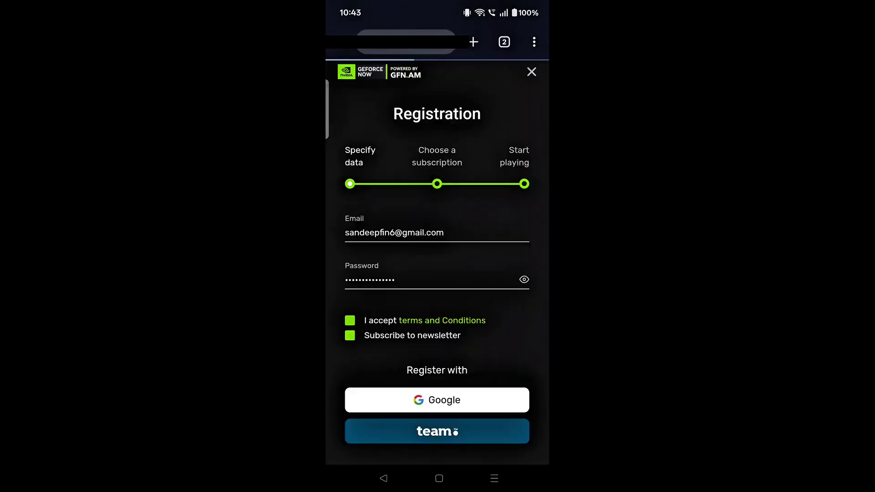
pyautogui.click(482, 232)
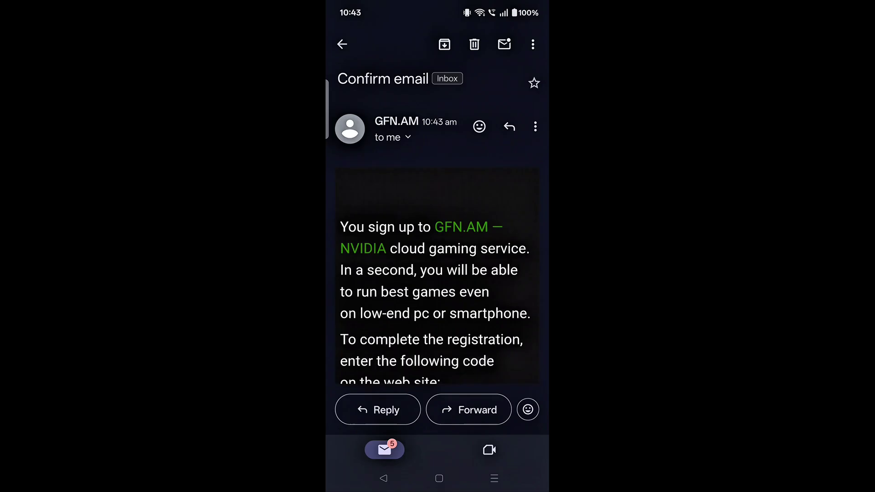
pyautogui.scroll(-5, 498, 285)
pyautogui.scroll(2, 504, 335)
pyautogui.scroll(-2, 504, 335)
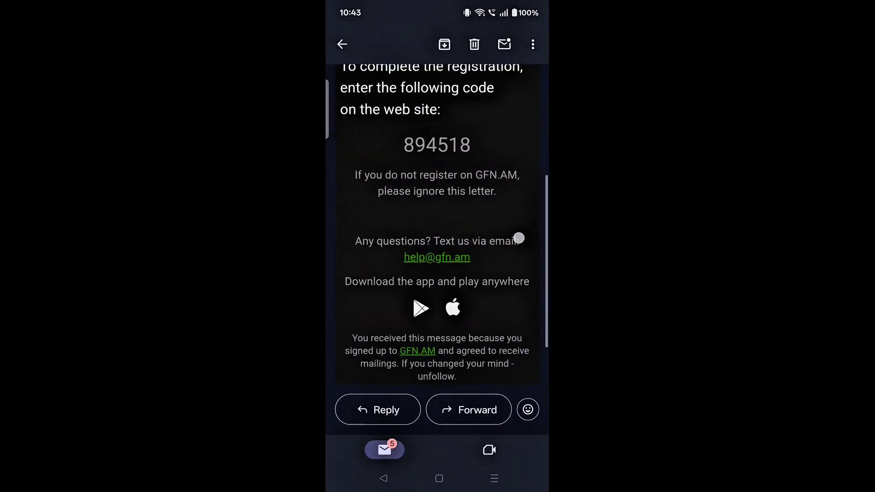
# Step: Enter the e-mailed verification code and confirm the email
pyautogui.doubleClick(488, 483)
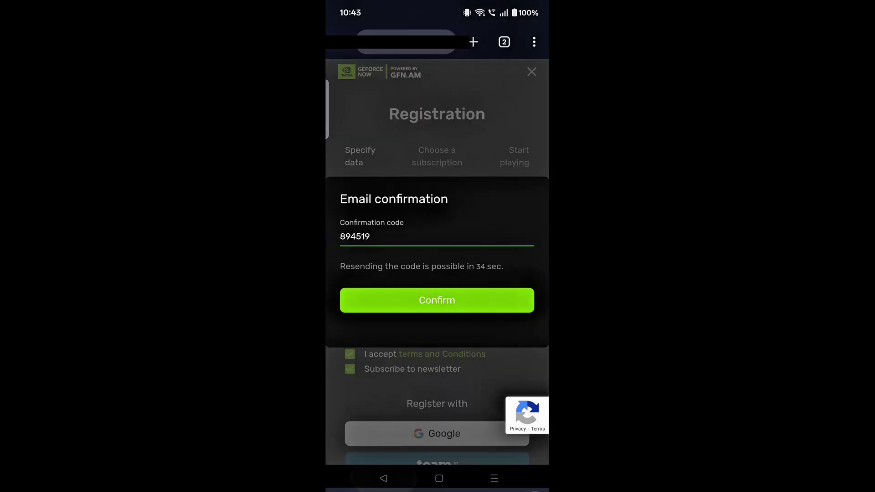
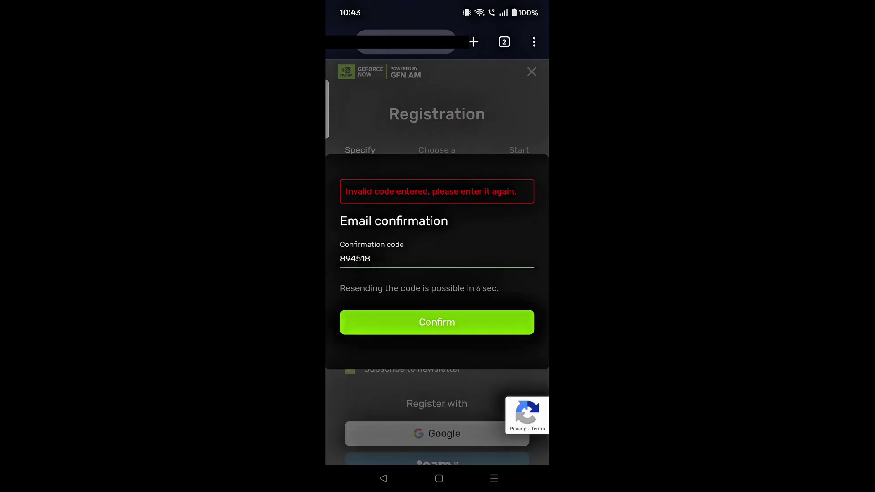
pyautogui.click(463, 318)
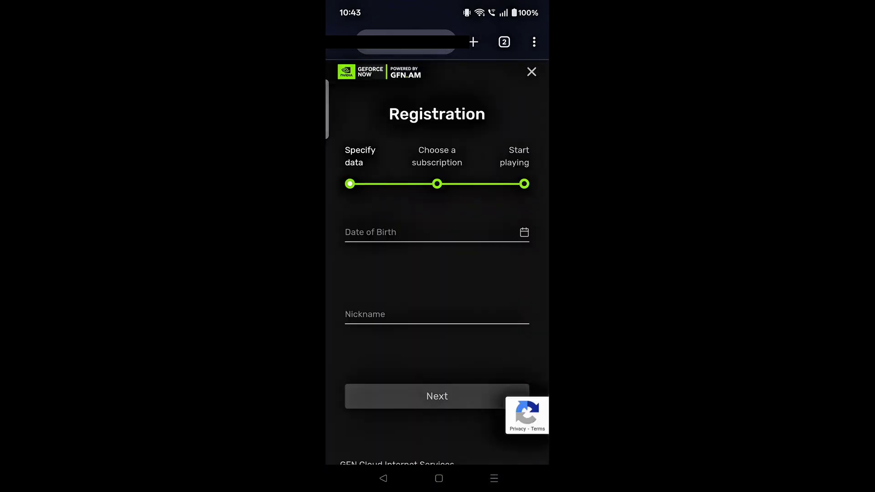
# Step: Set the date of birth to 04/01/1999 in the picker
pyautogui.click(485, 231)
pyautogui.click(426, 269)
pyautogui.click(367, 297)
pyautogui.click(425, 315)
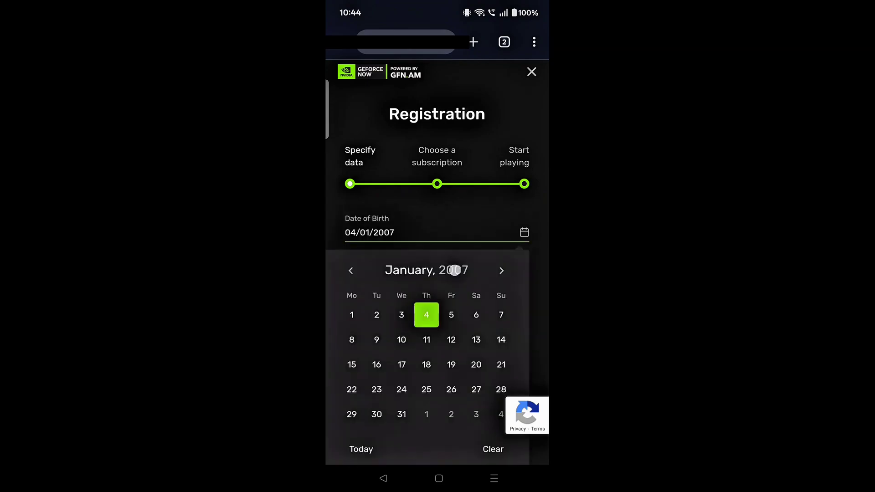
pyautogui.click(454, 270)
pyautogui.click(454, 270)
pyautogui.click(363, 296)
pyautogui.click(366, 297)
pyautogui.click(353, 338)
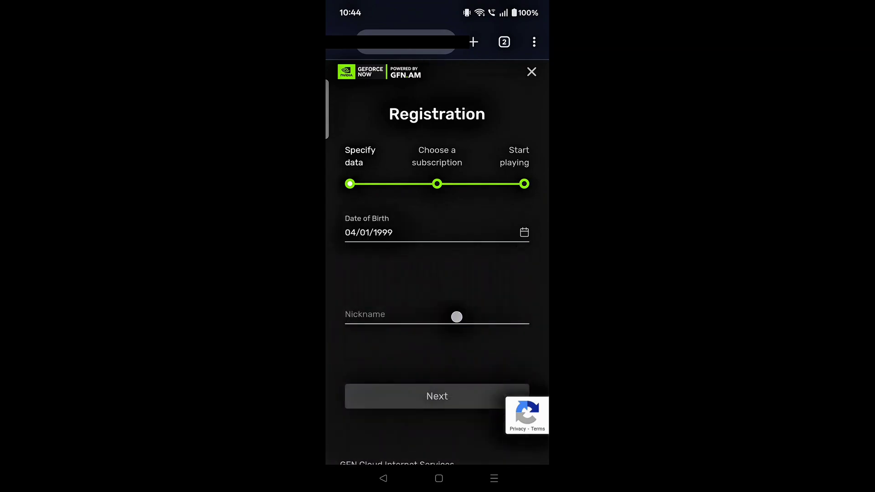
# Step: Enter a nickname and continue to the next registration step
pyautogui.click(456, 317)
pyautogui.write('TGplayS')
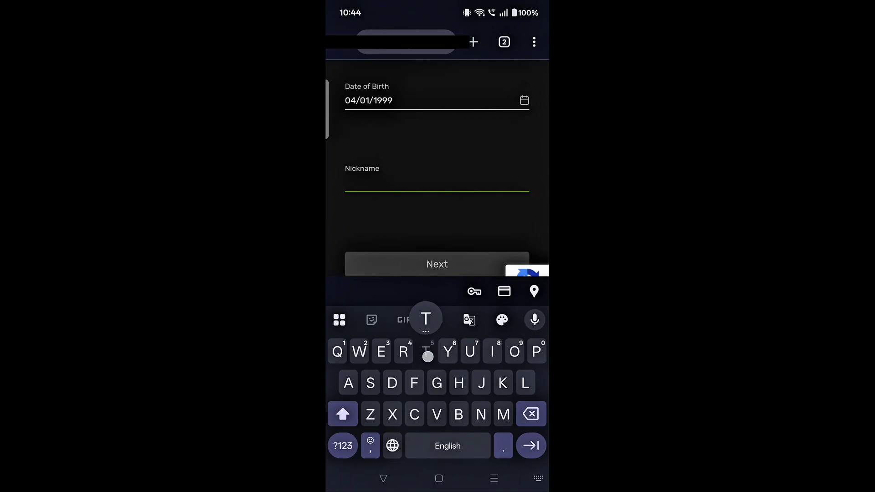
pyautogui.click(383, 478)
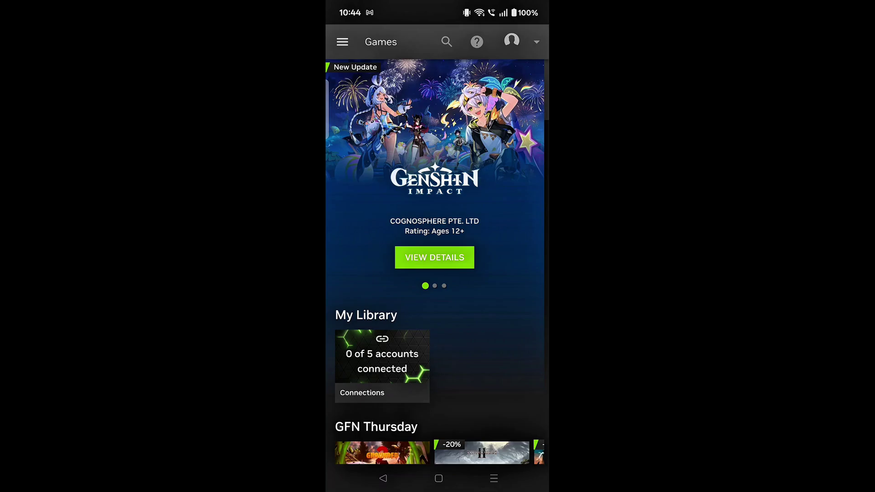
pyautogui.moveTo(474, 335); pyautogui.dragTo(514, 164)
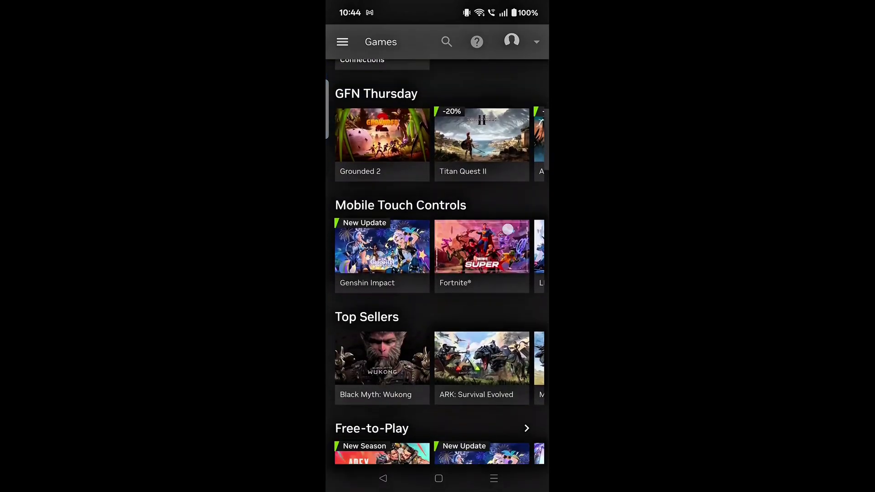
pyautogui.moveTo(508, 318); pyautogui.dragTo(500, 182)
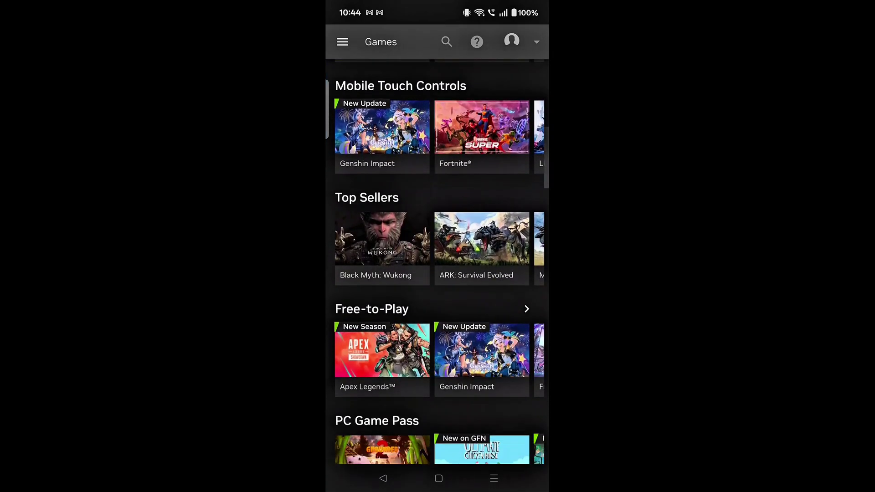
pyautogui.moveTo(501, 237); pyautogui.dragTo(364, 237)
pyautogui.moveTo(501, 237); pyautogui.dragTo(394, 237)
pyautogui.moveTo(501, 356)
pyautogui.mouseDown()
pyautogui.moveTo(364, 356)
pyautogui.moveTo(524, 355)
pyautogui.mouseUp()
pyautogui.moveTo(476, 312); pyautogui.dragTo(476, 201)
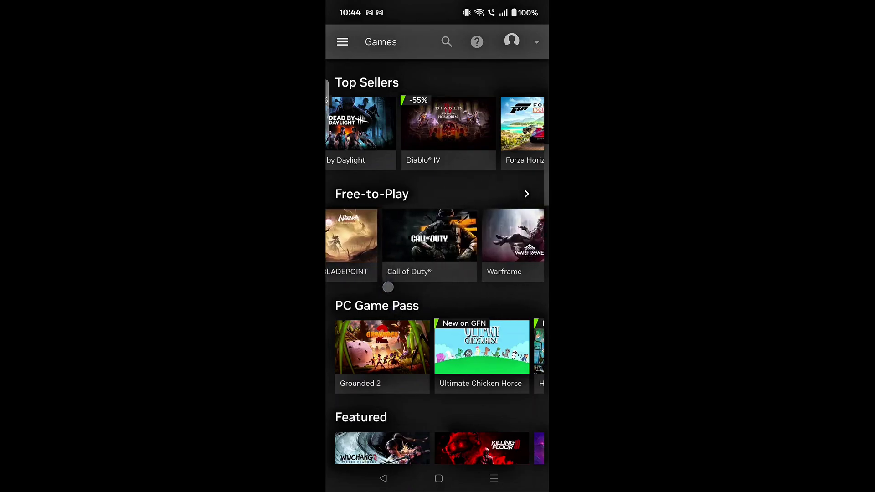
# Step: Show all Free-to-Play games and scroll through the 138-game list
pyautogui.click(531, 194)
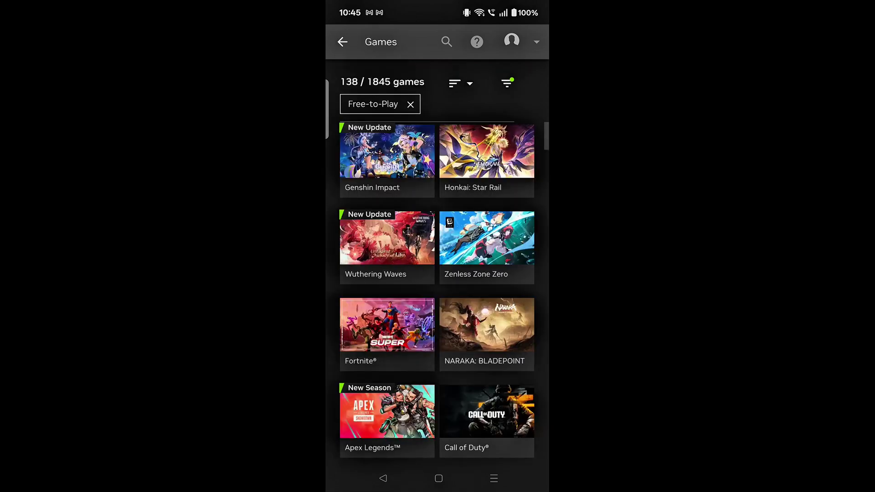
pyautogui.scroll(-5, 438, 300)
pyautogui.scroll(-5, 523, 315)
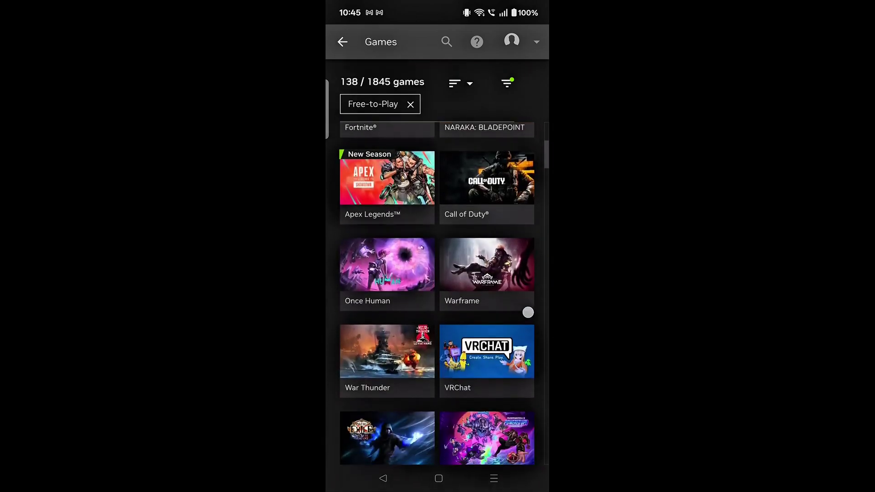
pyautogui.scroll(-5, 524, 340)
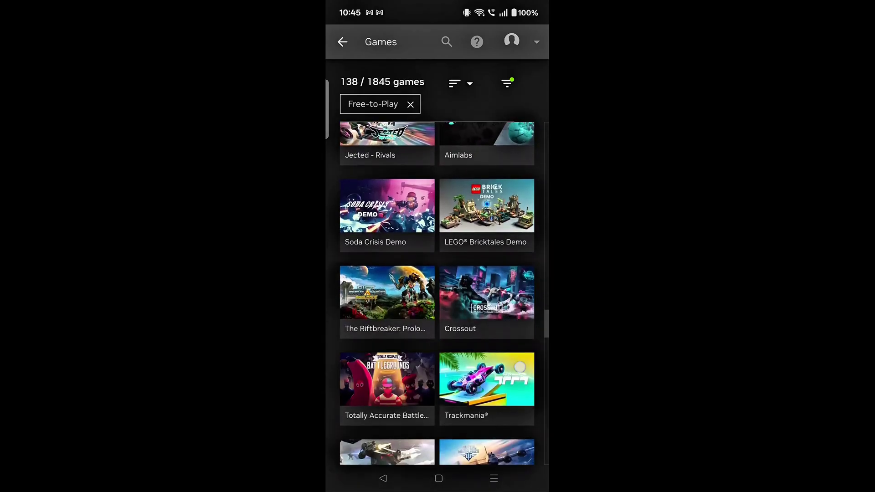
pyautogui.scroll(-4, 519, 367)
pyautogui.scroll(-4, 513, 360)
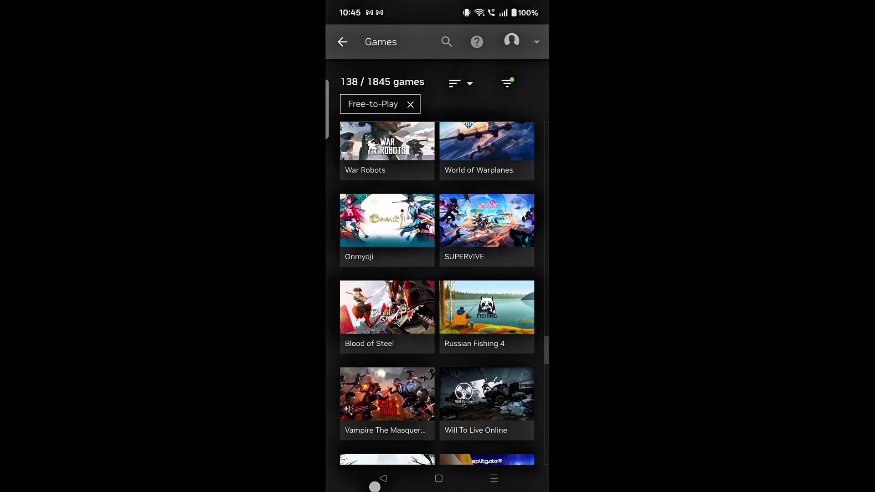
# Step: Return to the Games home page, then leave for the phone home screen and launch VPN AZ
pyautogui.click(375, 487)
pyautogui.scroll(-5, 437, 273)
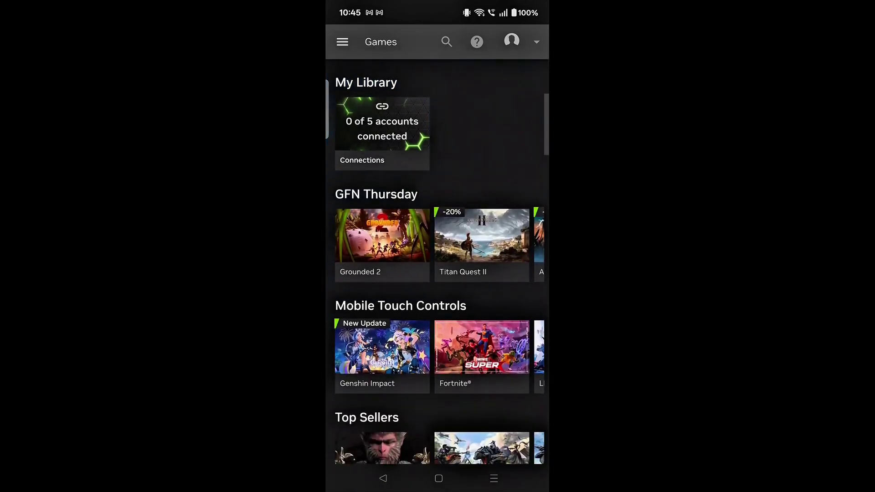
pyautogui.hscroll(2, 520, 263)
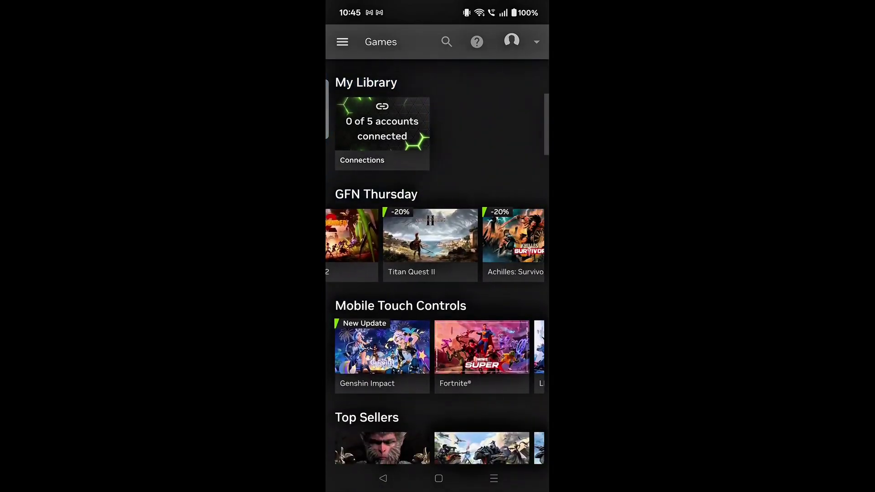
pyautogui.click(436, 483)
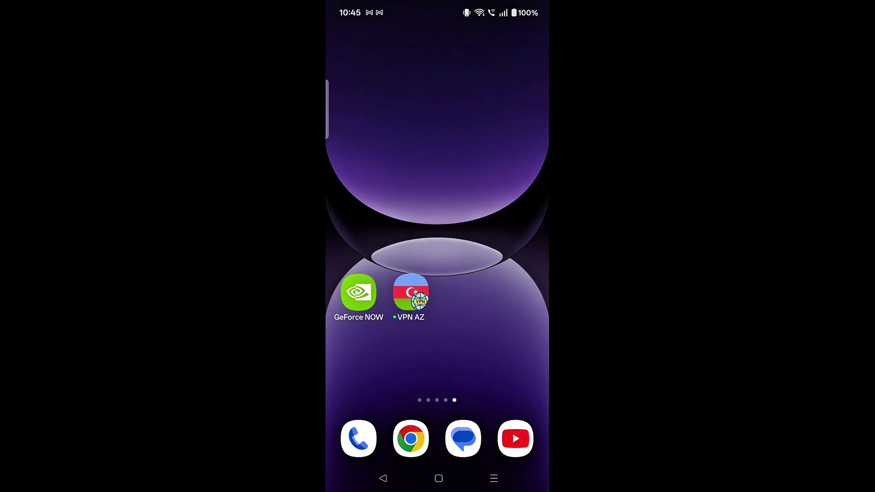
pyautogui.click(410, 291)
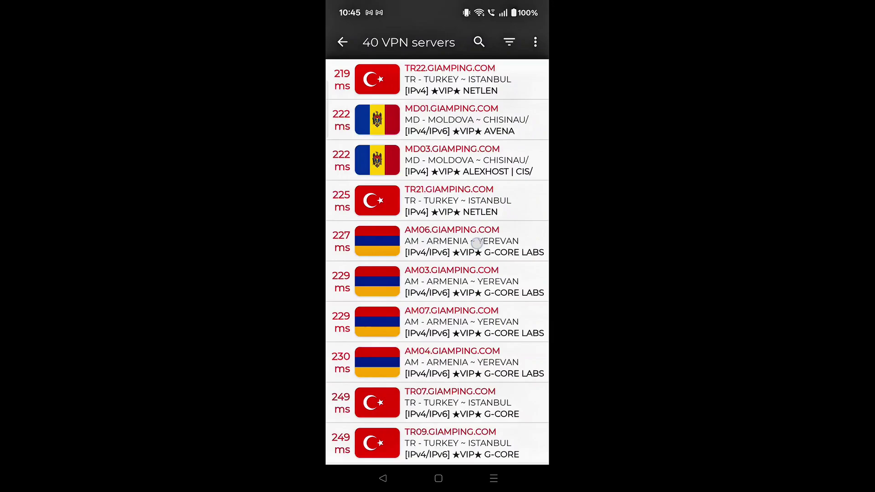
# Step: Connect VPN AZ through the Armenian AM06 Yerevan server, allowing the VPN and accepting ads
pyautogui.click(476, 243)
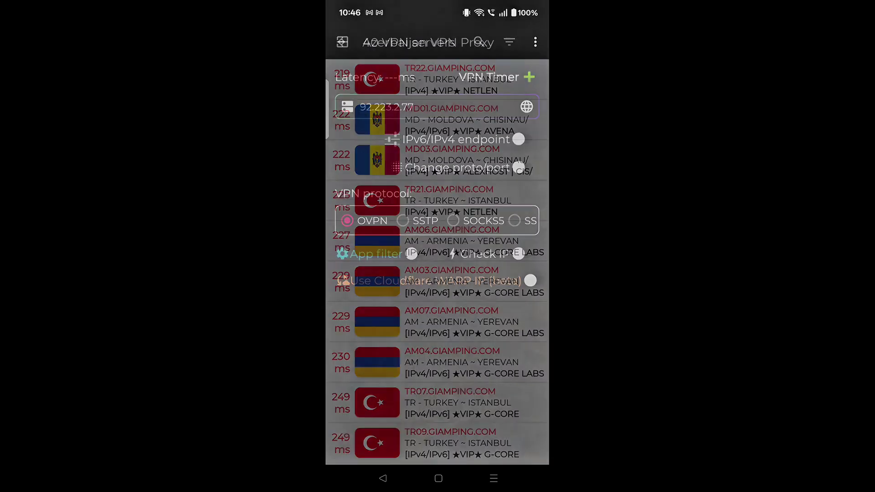
pyautogui.click(447, 387)
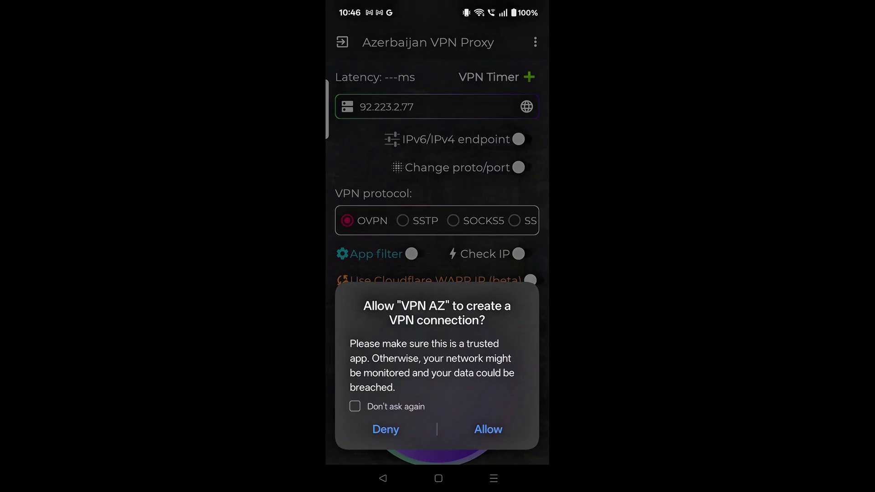
pyautogui.click(488, 429)
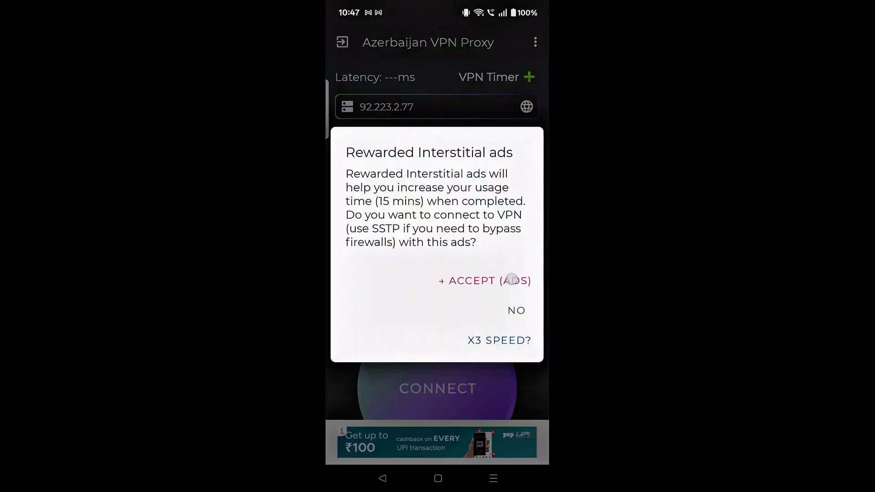
pyautogui.click(512, 279)
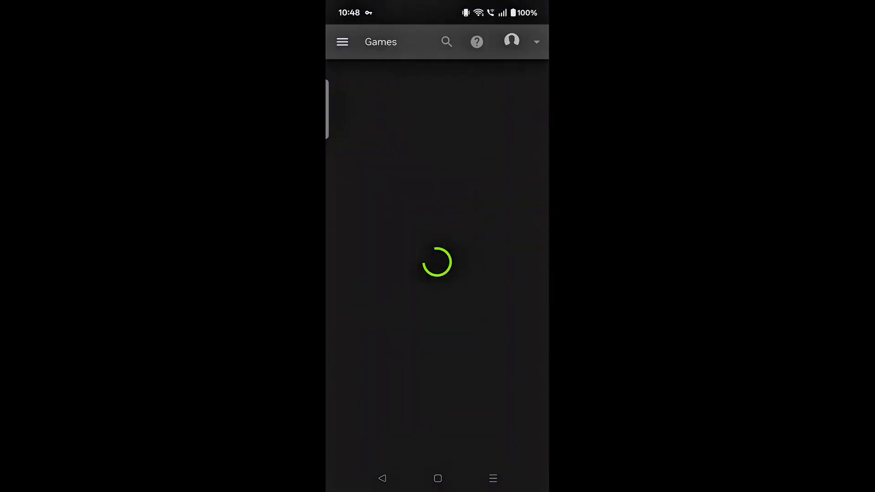
# Step: Go to the Gameplay section of GeForce NOW settings
pyautogui.click(342, 41)
pyautogui.click(425, 103)
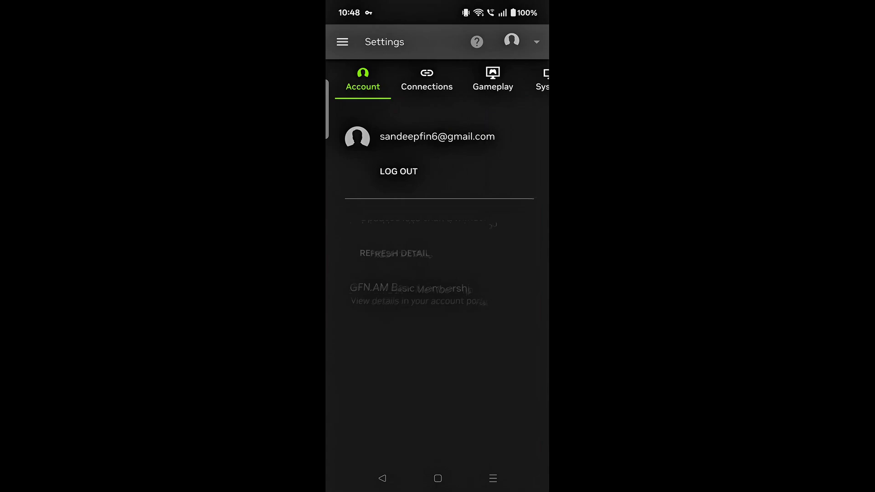
pyautogui.moveTo(468, 81); pyautogui.dragTo(407, 96)
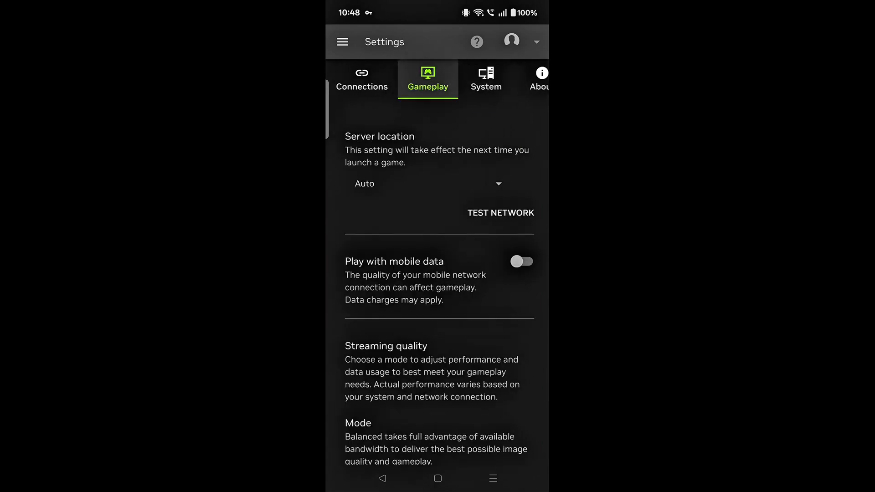
pyautogui.moveTo(512, 396); pyautogui.dragTo(512, 248)
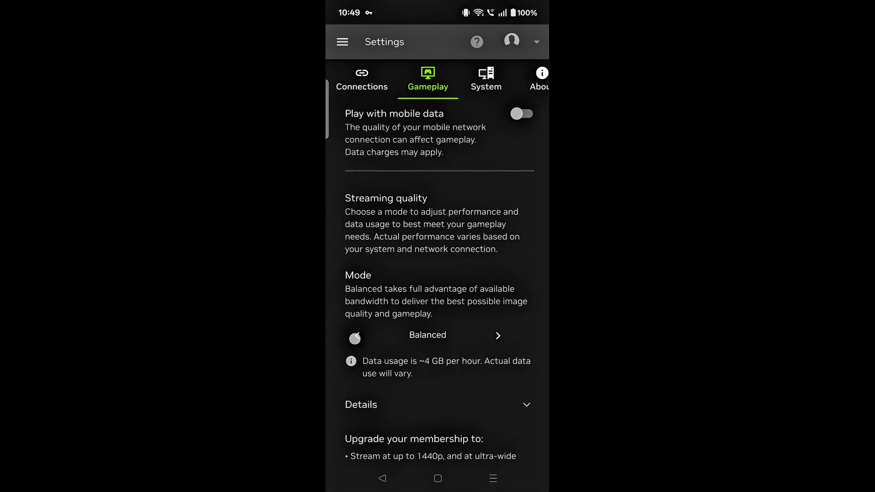
# Step: Set the streaming mode to Custom and the max bit rate to custom 8 Mbps
pyautogui.click(355, 337)
pyautogui.click(357, 335)
pyautogui.click(356, 336)
pyautogui.click(354, 336)
pyautogui.moveTo(495, 381); pyautogui.dragTo(515, 291)
pyautogui.moveTo(515, 326); pyautogui.dragTo(515, 237)
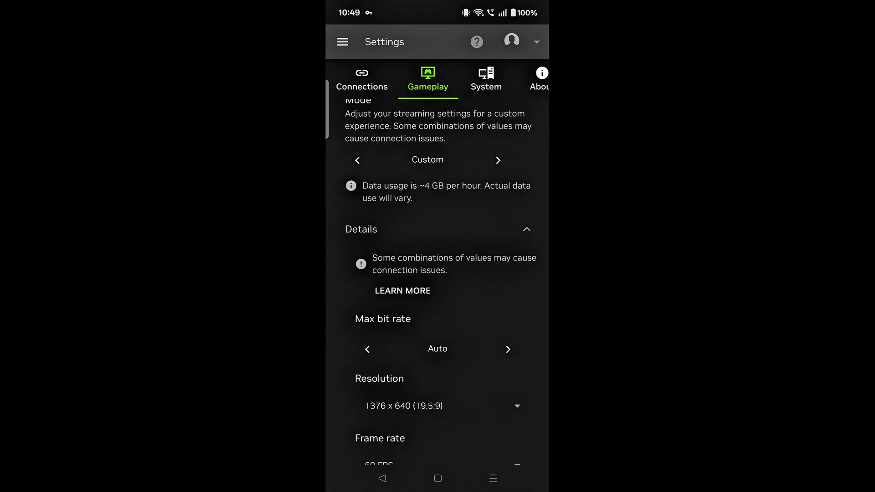
pyautogui.click(362, 347)
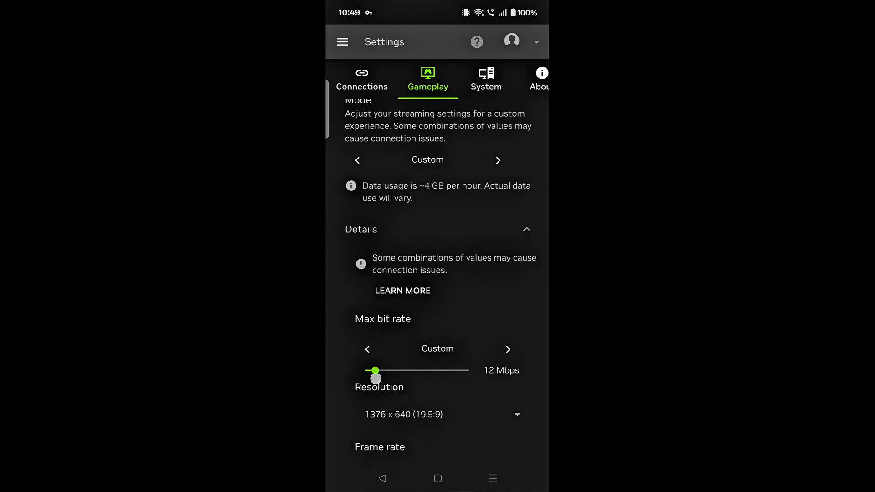
# Step: Keep 1376 x 640 resolution, set 30 FPS and leave HDR off
pyautogui.moveTo(508, 397); pyautogui.dragTo(513, 330)
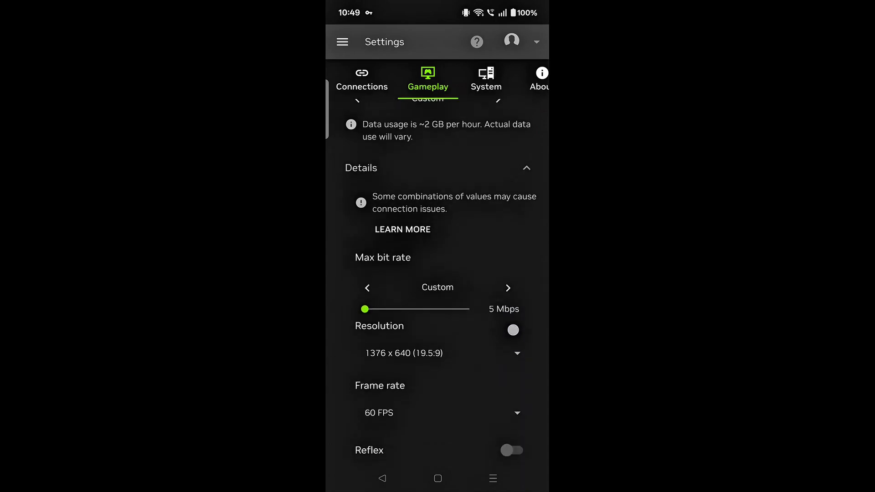
pyautogui.click(515, 348)
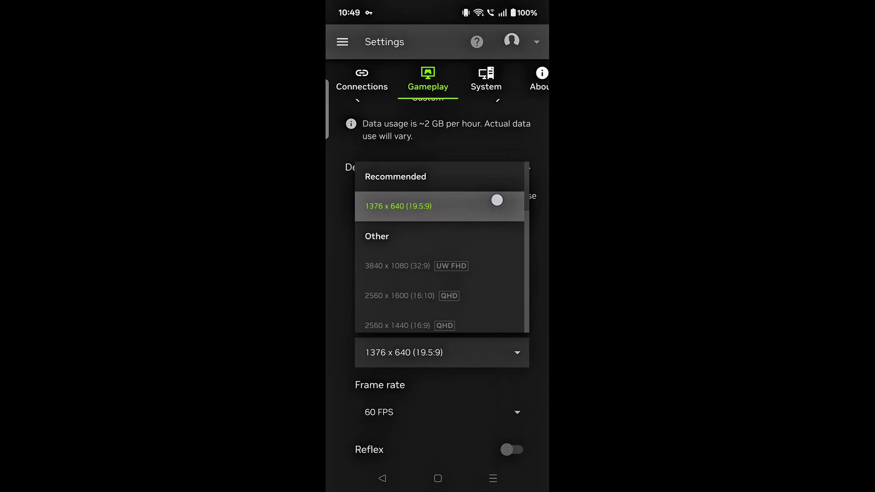
pyautogui.click(497, 200)
pyautogui.moveTo(501, 371); pyautogui.dragTo(501, 285)
pyautogui.click(518, 321)
pyautogui.click(468, 414)
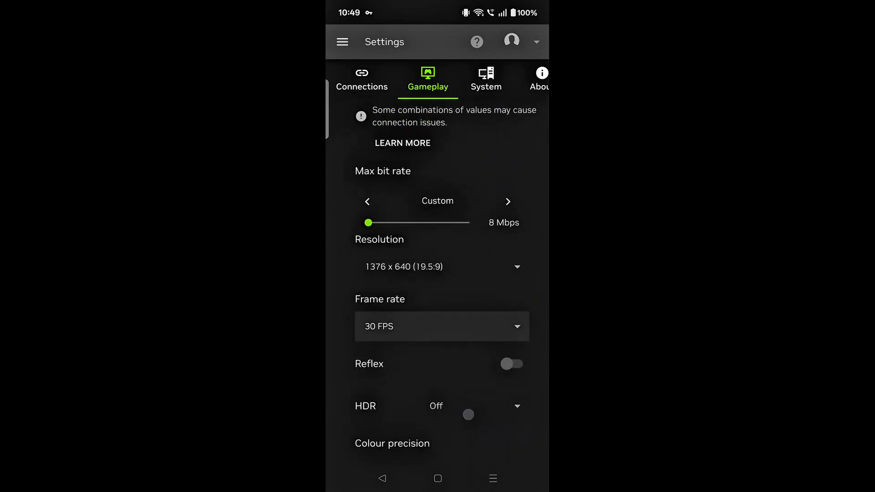
pyautogui.moveTo(473, 356); pyautogui.dragTo(473, 275)
pyautogui.click(474, 326)
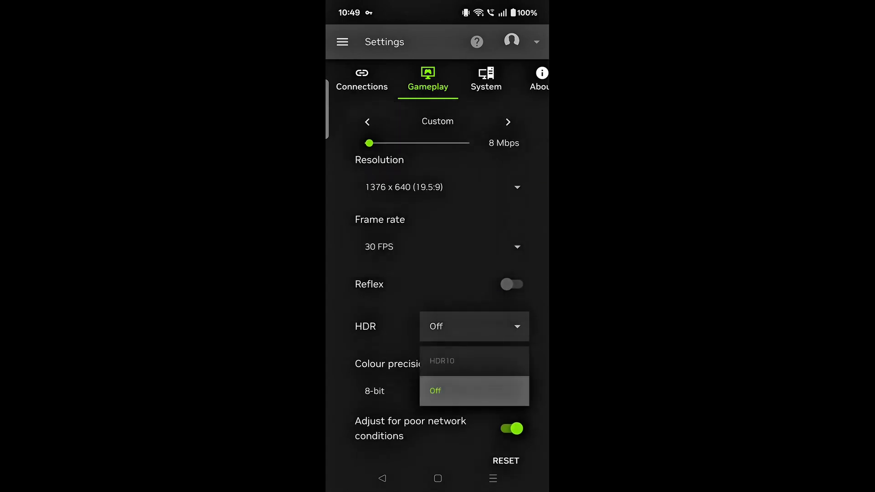
pyautogui.click(343, 321)
pyautogui.moveTo(345, 367); pyautogui.dragTo(353, 309)
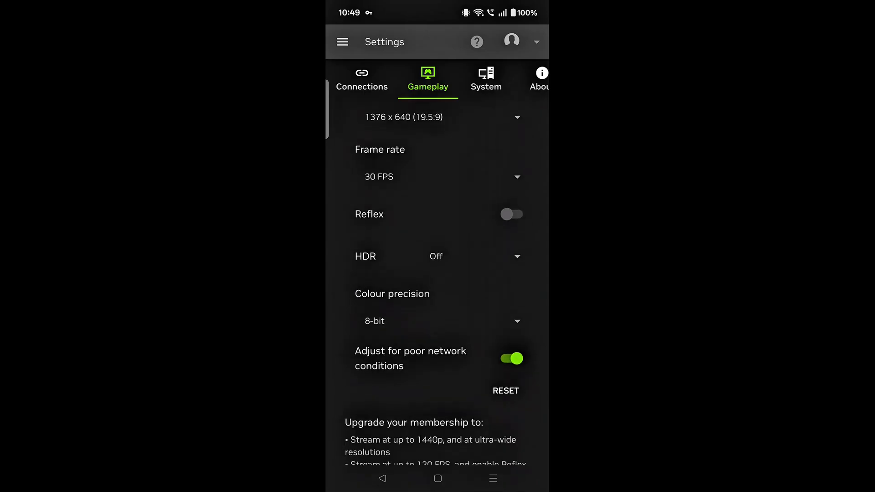
# Step: Connect the Steam account under Connections
pyautogui.moveTo(353, 418); pyautogui.dragTo(348, 316)
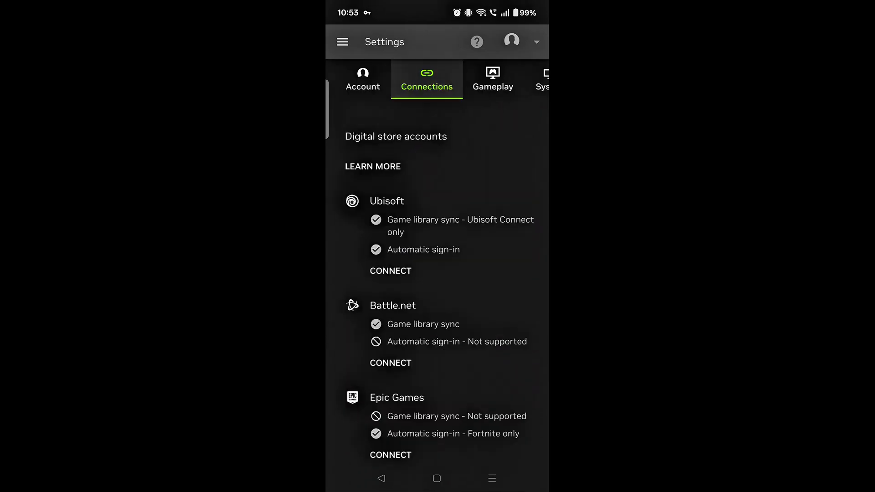
pyautogui.moveTo(510, 294); pyautogui.dragTo(494, 205)
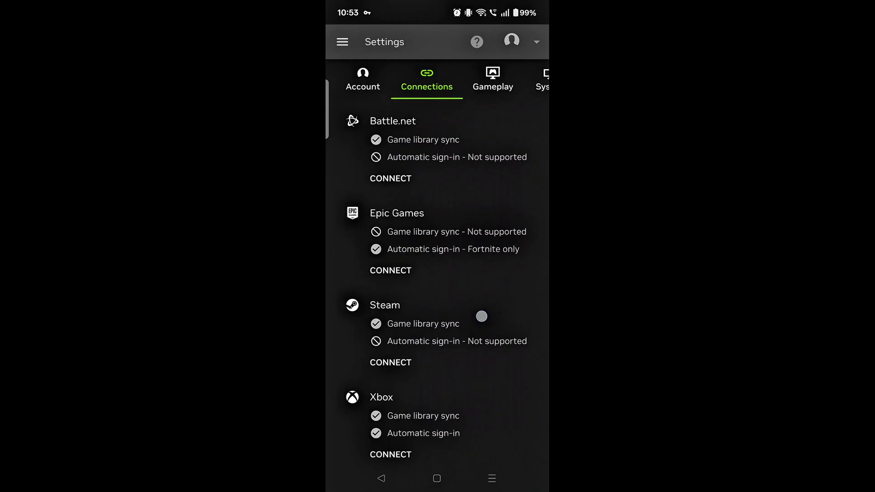
pyautogui.click(392, 360)
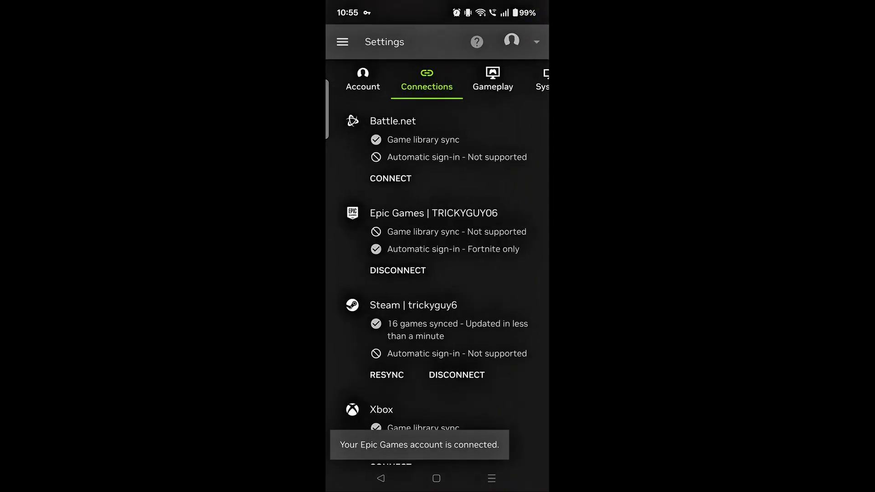
pyautogui.scroll(5, 497, 284)
# Step: Return to the Games home page via the navigation drawer
pyautogui.click(341, 41)
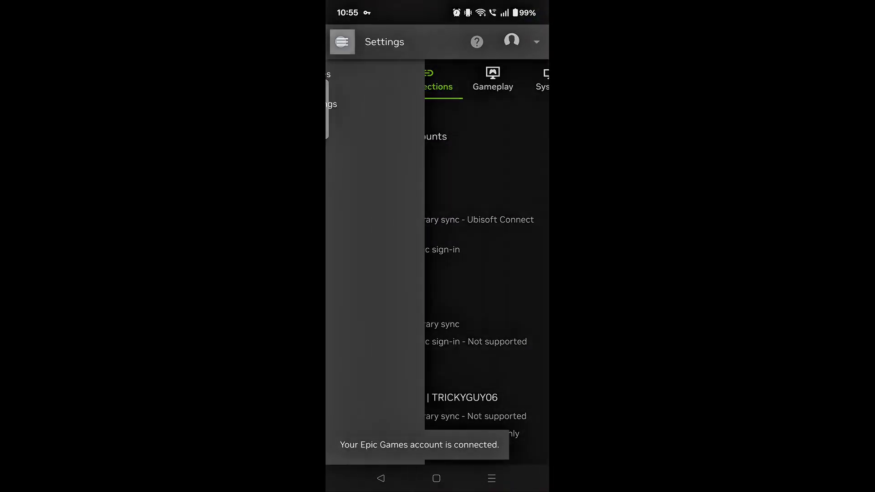
pyautogui.click(408, 69)
pyautogui.scroll(-5, 493, 294)
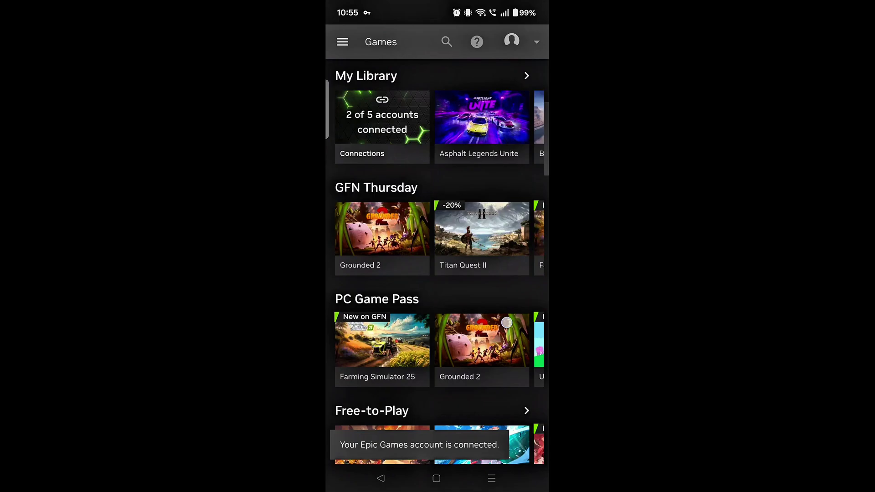
pyautogui.scroll(5, 493, 295)
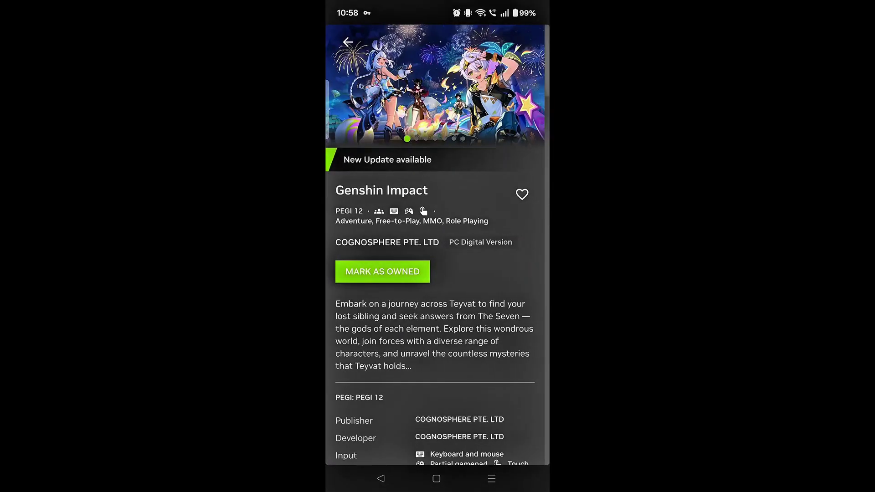
# Step: Mark Genshin Impact as owned and start streaming it despite the poor network test
pyautogui.click(386, 272)
pyautogui.click(487, 289)
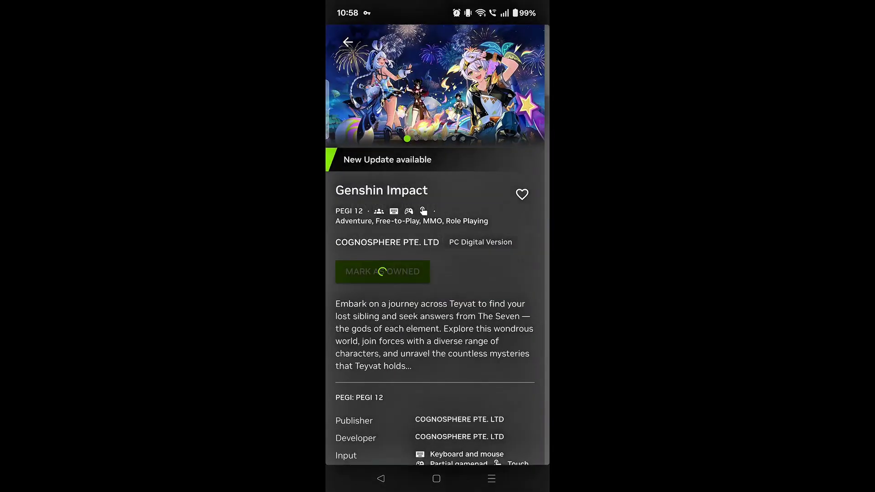
pyautogui.click(367, 271)
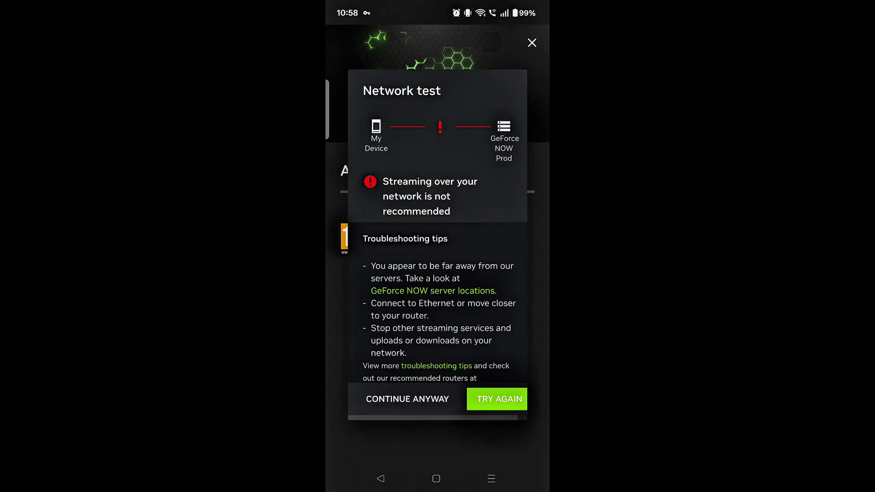
pyautogui.click(429, 396)
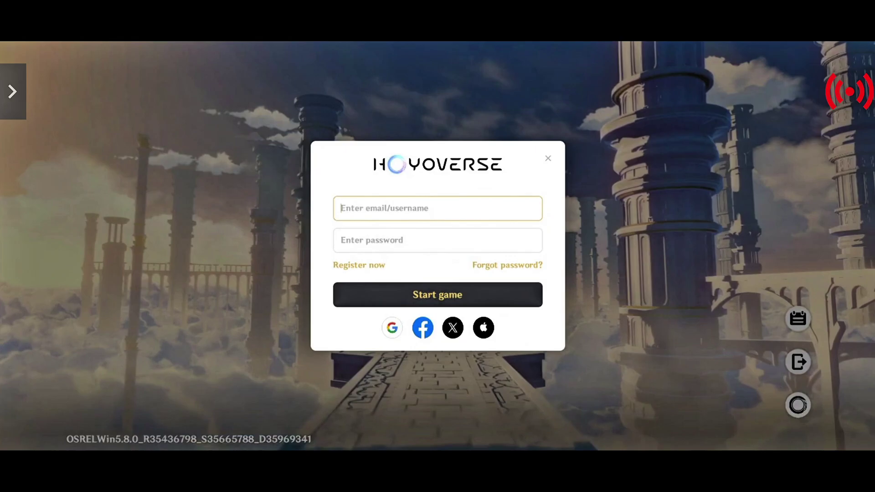
# Step: Play Genshin Impact briefly with a normal attack, then move to BeamNG.drive's launch page
pyautogui.click(13, 91)
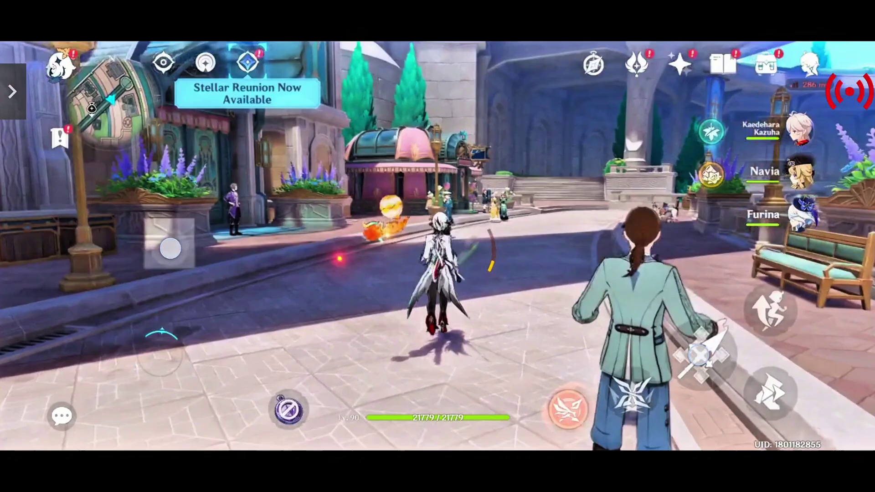
pyautogui.click(701, 353)
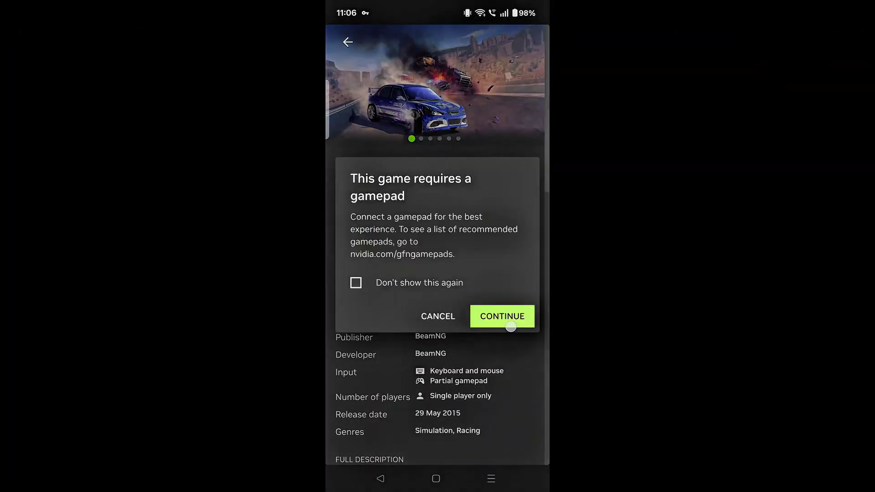
# Step: Continue without a gamepad, sign in with the Steam username, and answer No to data migration
pyautogui.click(510, 326)
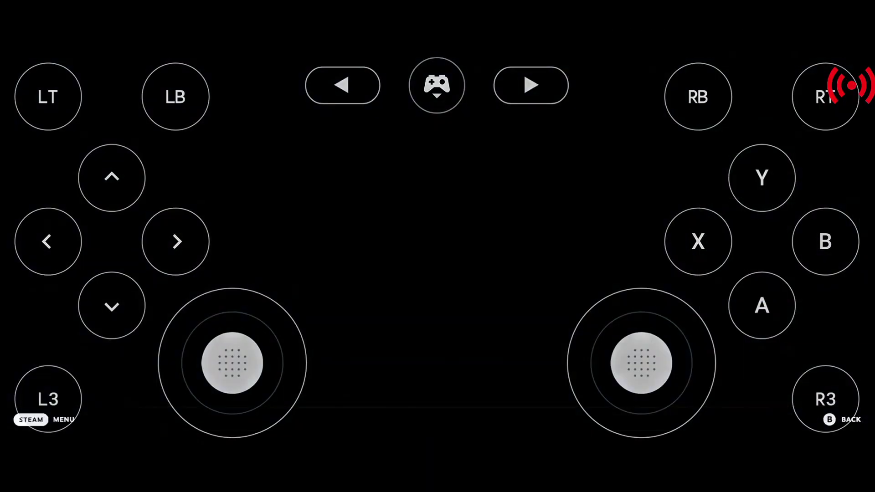
pyautogui.write('Sandeeptg')
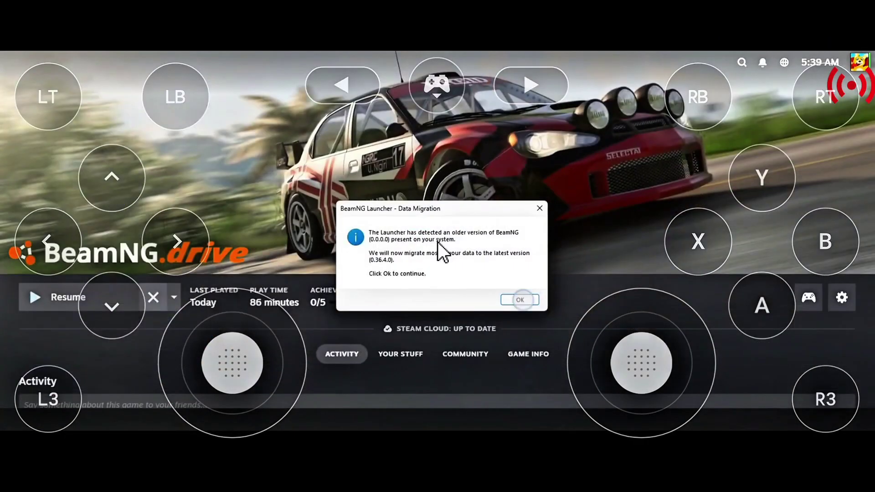
pyautogui.click(524, 298)
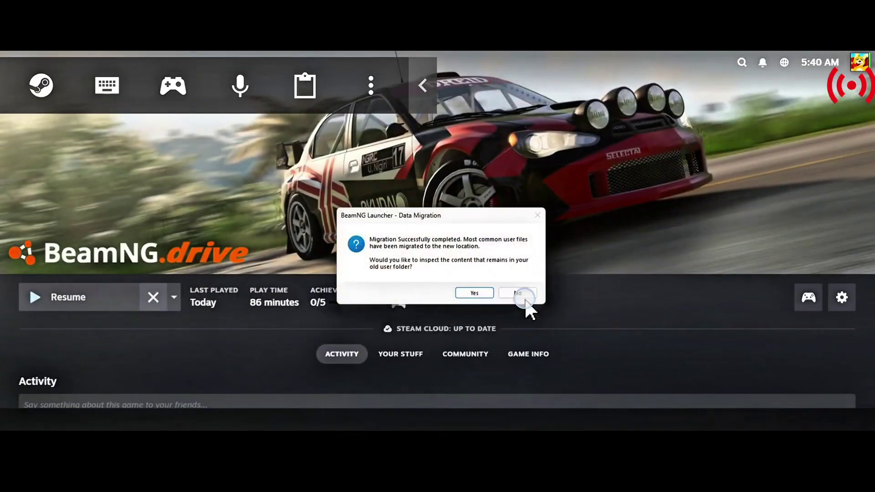
pyautogui.click(525, 297)
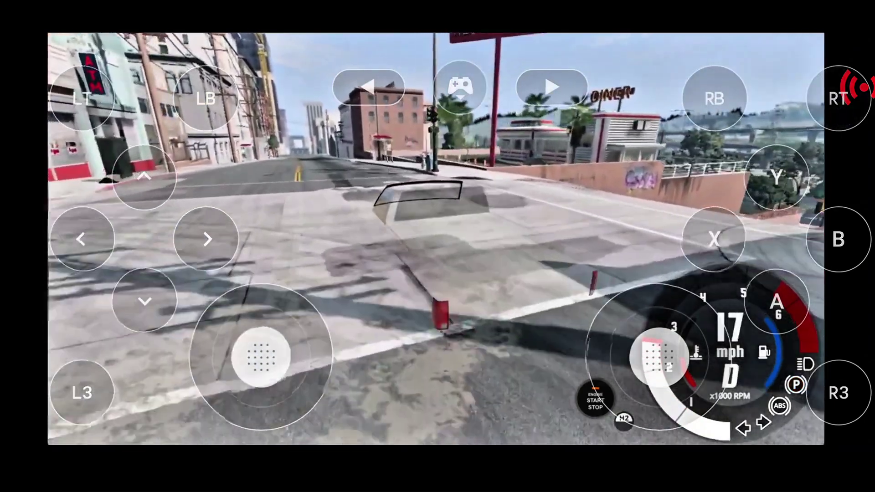
# Step: Accelerate and steer the BeamNG.drive car down the city street to about 17 mph
pyautogui.click(186, 363)
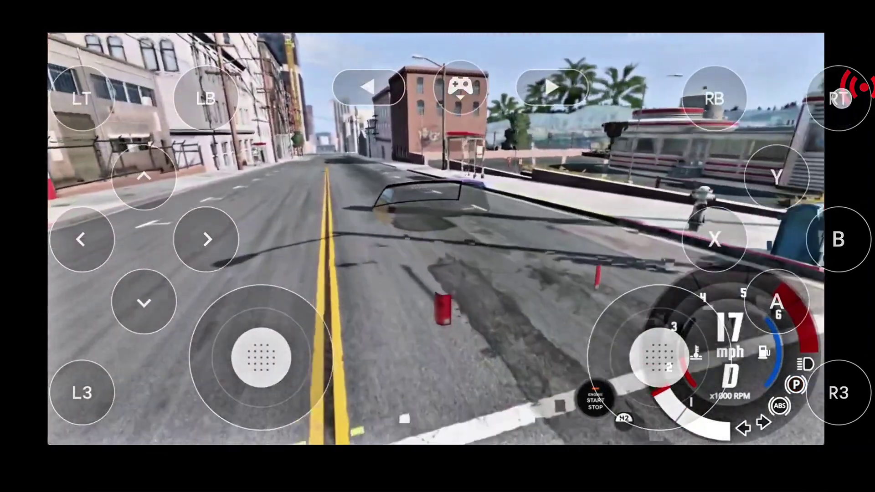
pyautogui.click(840, 99)
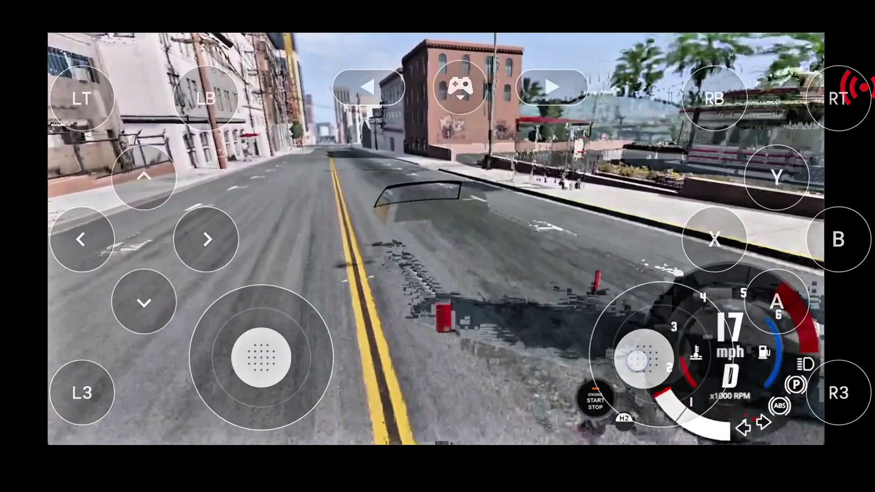